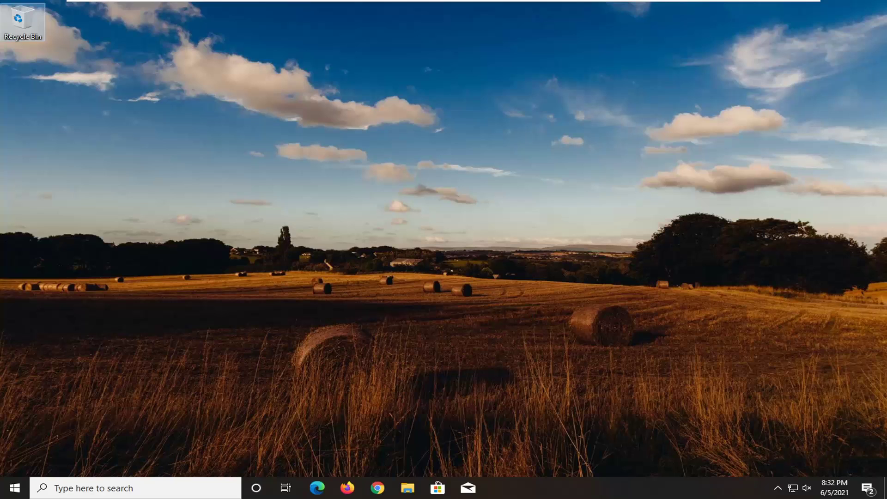
# Step: Search the Start menu for 'device manager' and launch Device Manager from the results
pyautogui.click(13, 490)
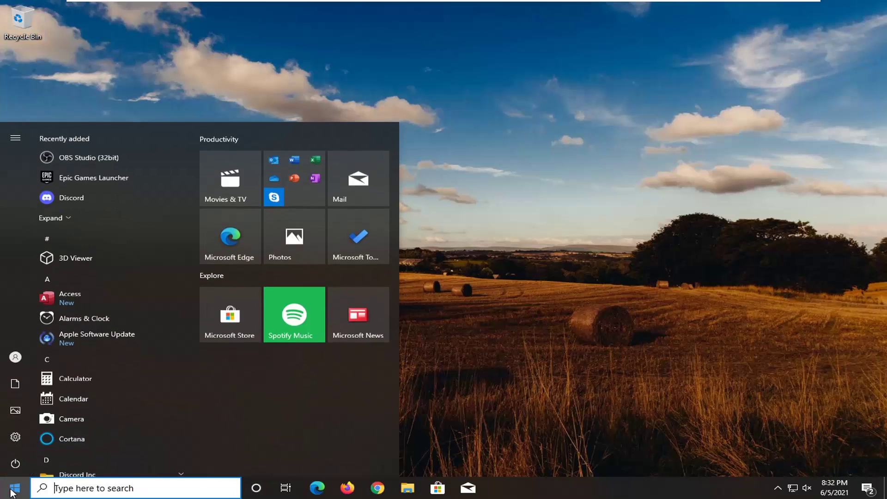
pyautogui.write('devbice')
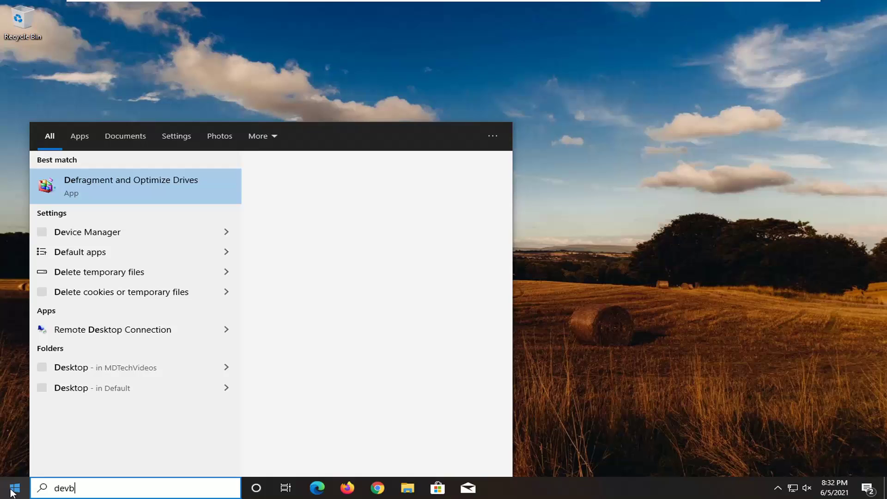
pyautogui.press('BackSpace')
pyautogui.write('ice manager')
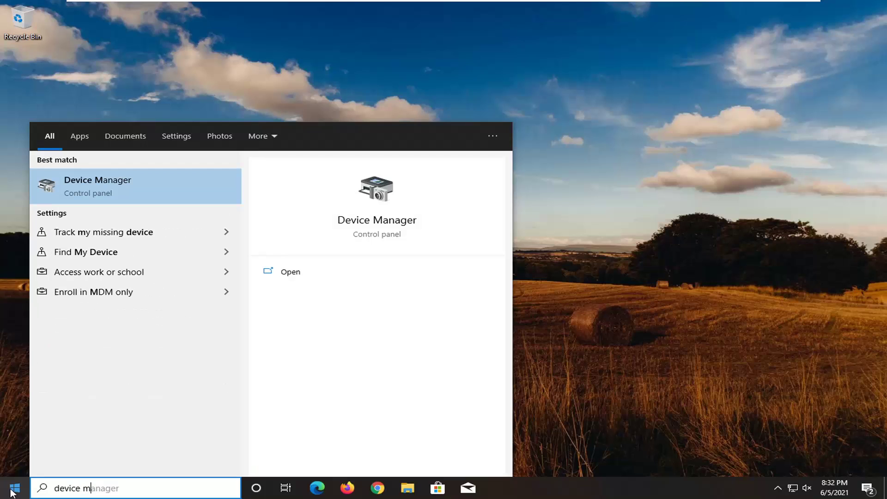
pyautogui.click(74, 199)
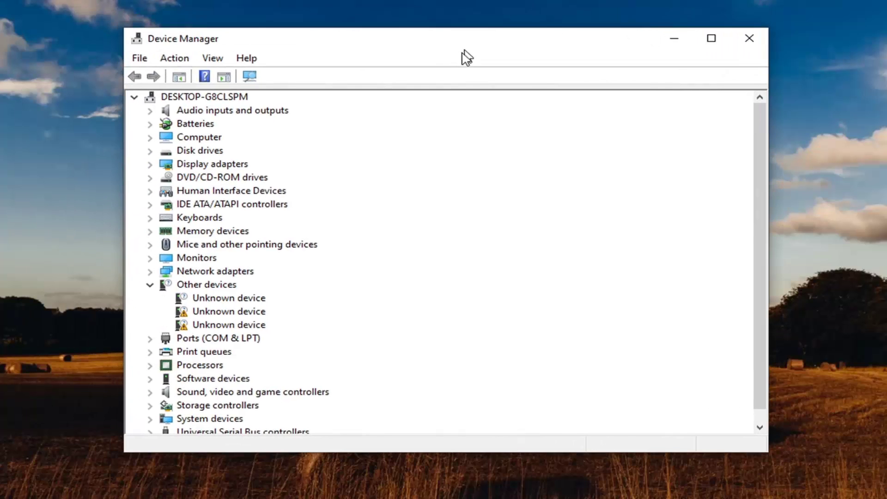
# Step: Expand Display adapters and bring up the actions menu for VMware SVGA 3D
pyautogui.doubleClick(224, 164)
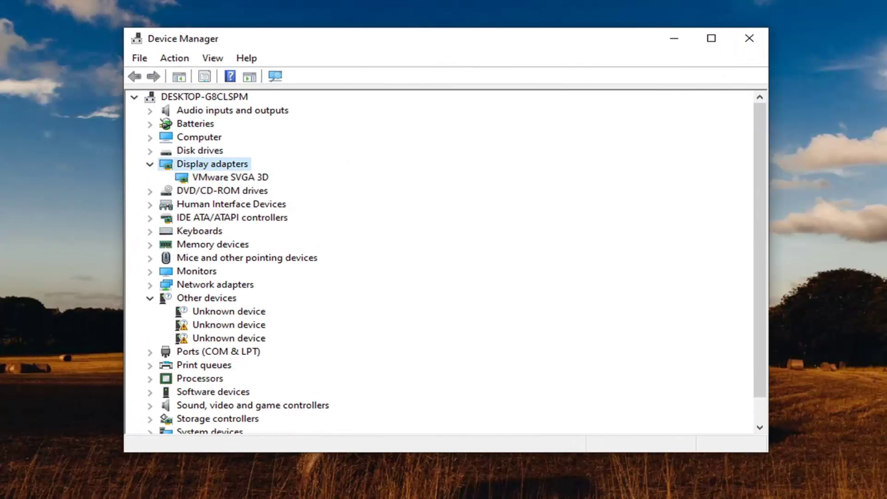
pyautogui.click(198, 180)
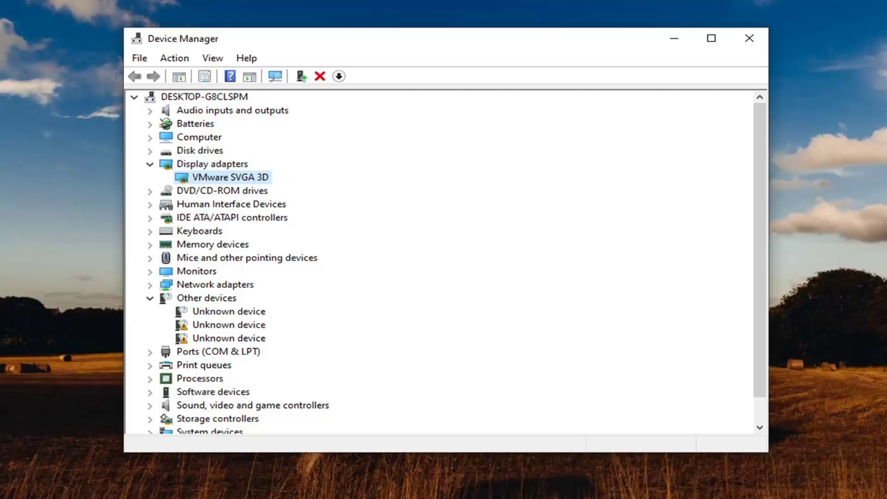
pyautogui.rightClick(225, 179)
# Step: Reinstall the VMware SVGA 3D driver, picking it from the computer's list of compatible drivers
pyautogui.click(307, 189)
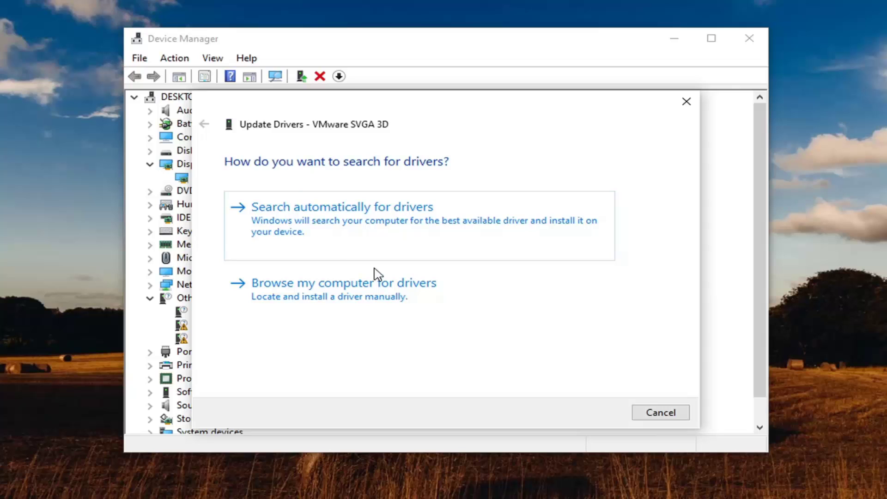
pyautogui.click(393, 294)
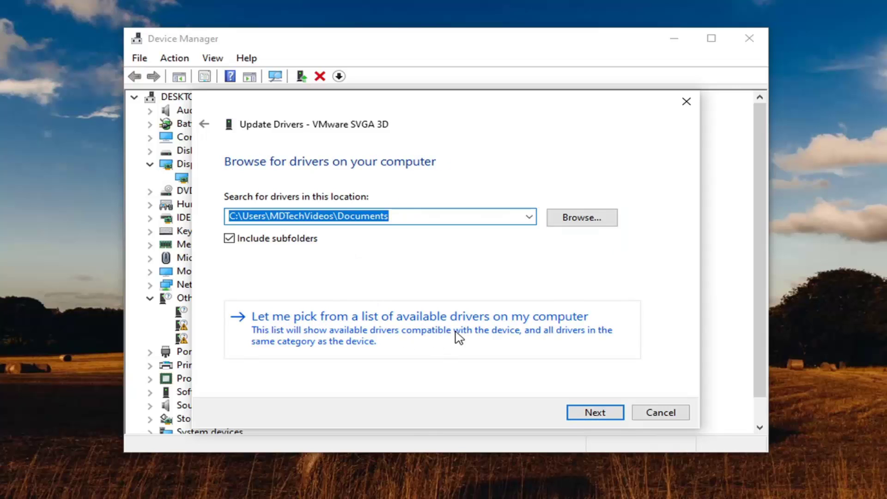
pyautogui.click(539, 331)
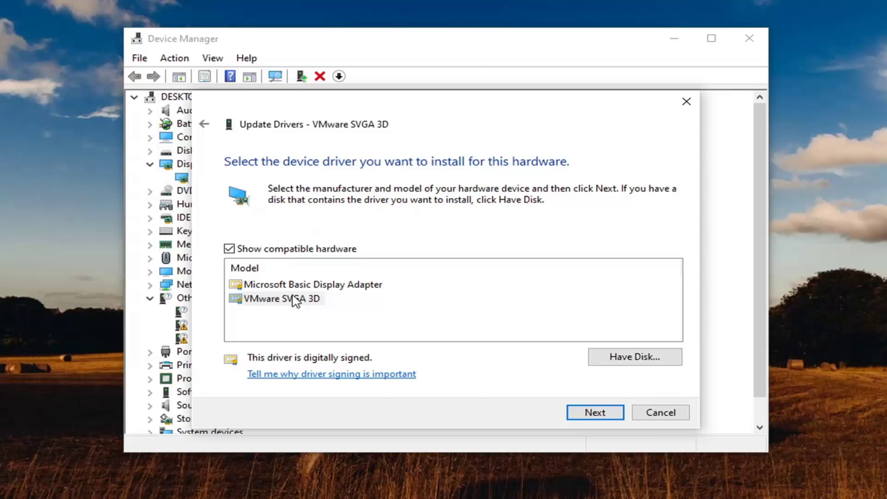
pyautogui.click(264, 287)
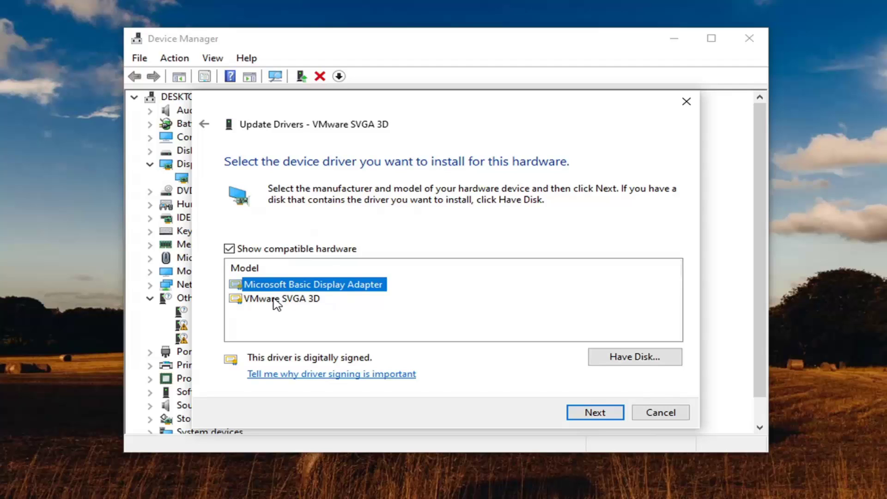
pyautogui.click(274, 300)
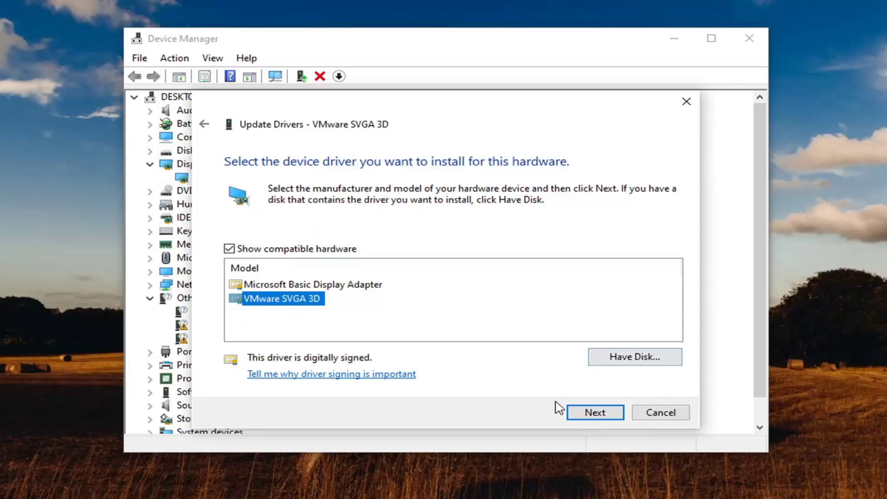
pyautogui.click(606, 416)
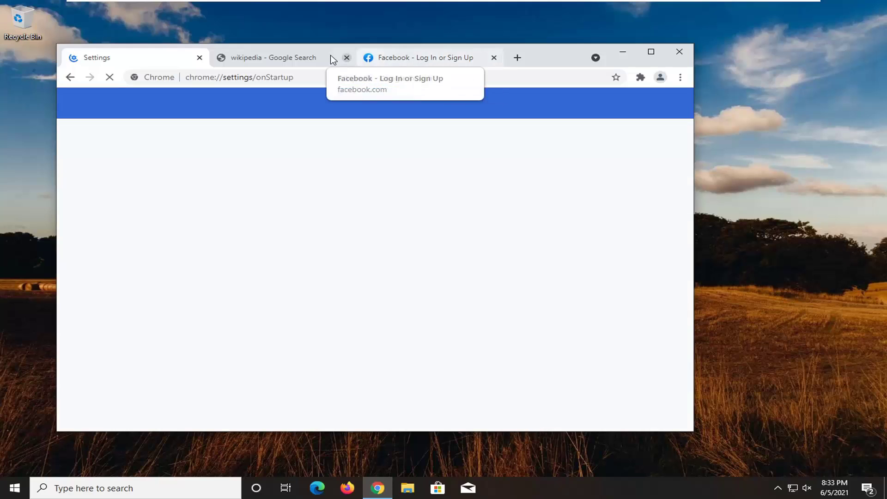
# Step: Close the Google Search and Facebook tabs and navigate to google.com
pyautogui.click(344, 57)
pyautogui.click(347, 58)
pyautogui.click(251, 77)
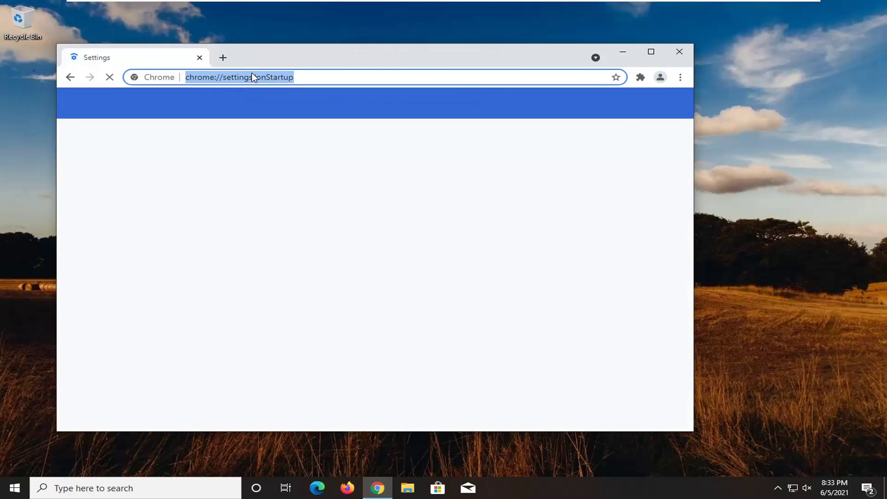
pyautogui.write('gog')
pyautogui.press('BackSpace')
pyautogui.write('ogle.com')
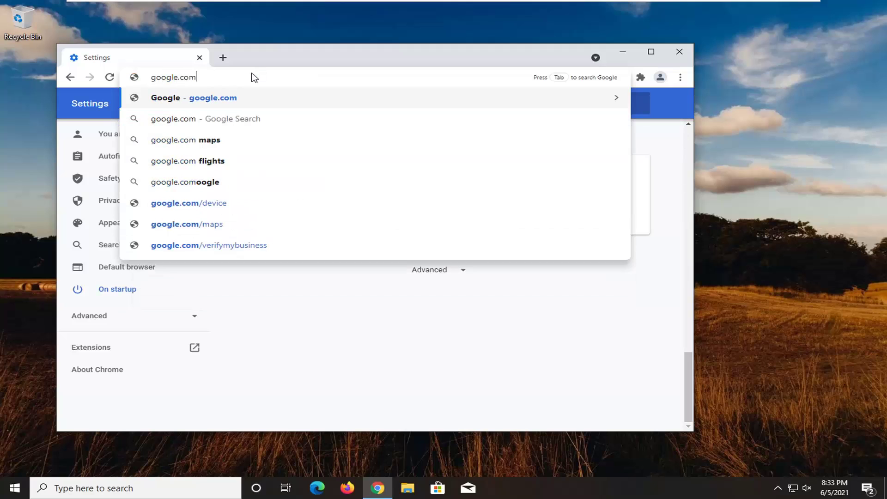
pyautogui.press('Return')
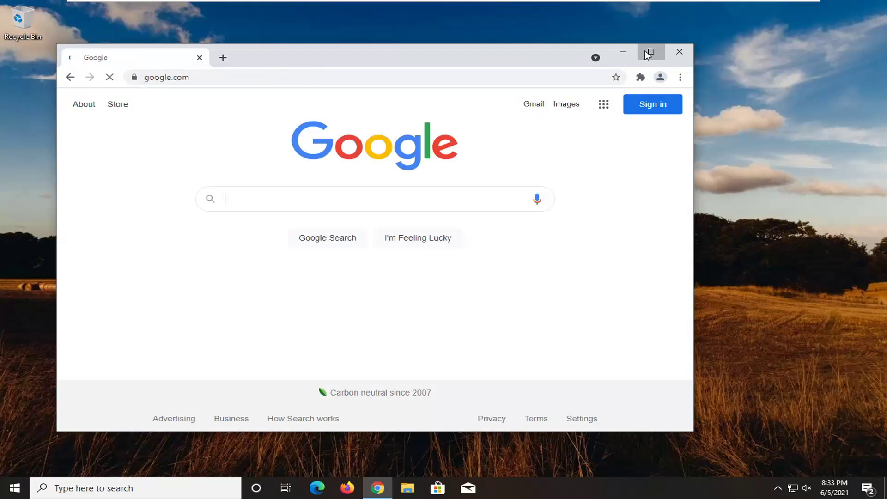
# Step: Maximize Chrome and search Google for 'intel graphics control panel download'
pyautogui.click(651, 52)
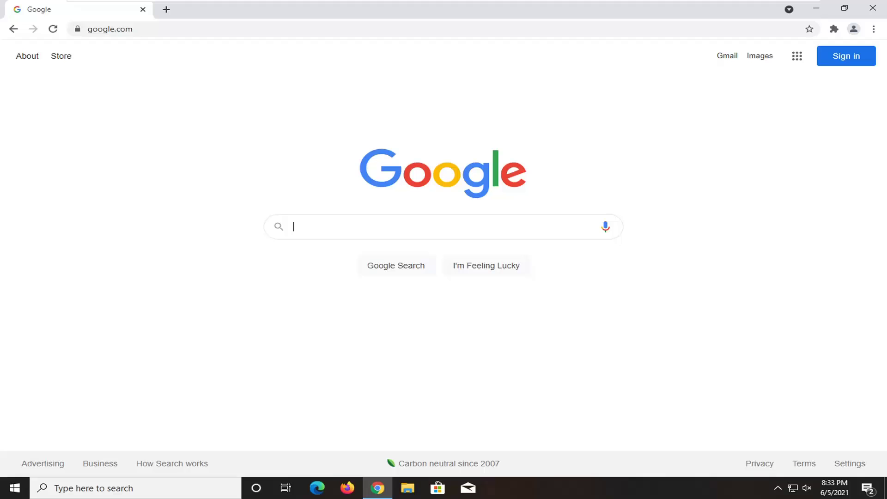
pyautogui.write('intel gra')
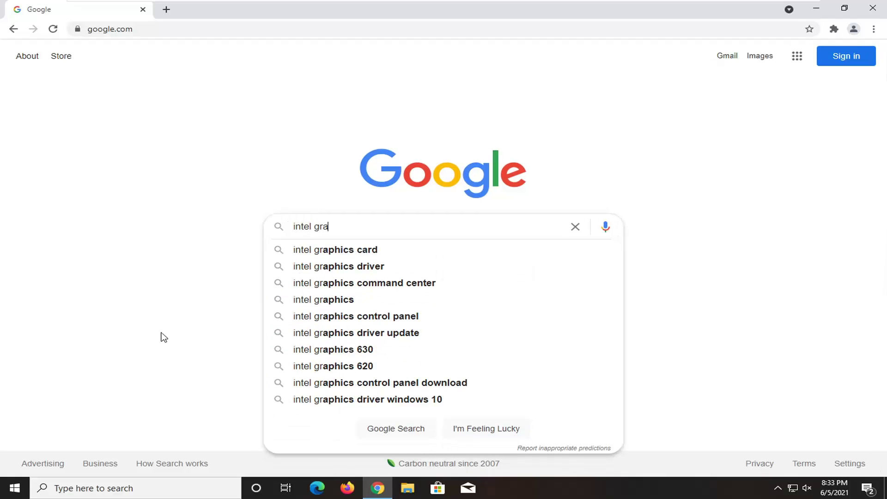
pyautogui.write('phics control')
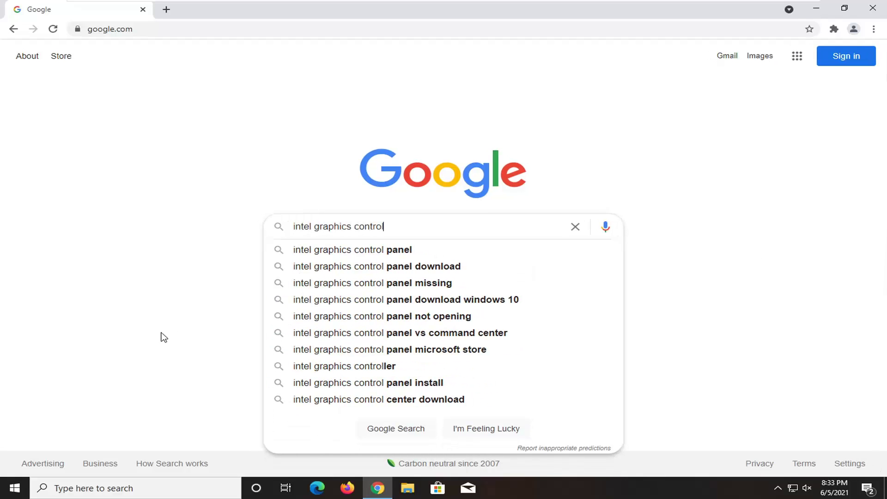
pyautogui.write(' panel download')
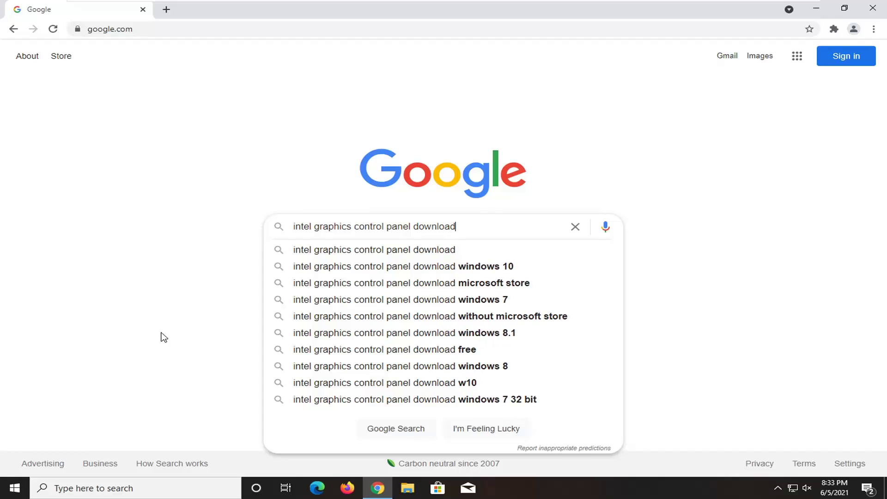
pyautogui.press('Return')
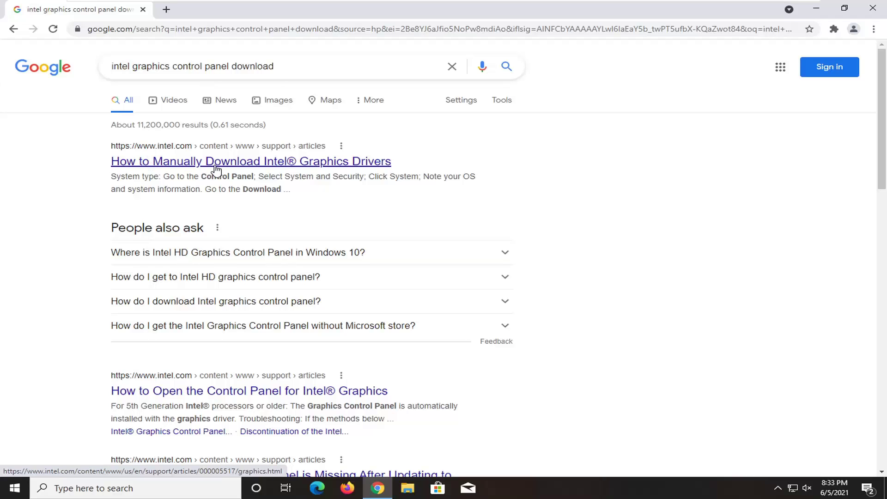
# Step: Open Intel's support article, choose Get started, and download the Intel Driver & Support Assistant installer
pyautogui.click(307, 165)
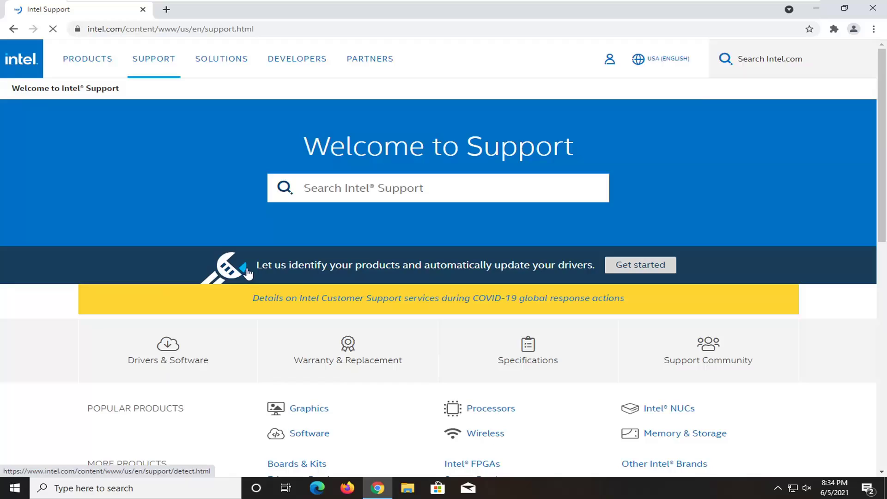
pyautogui.scroll(-1, 240, 273)
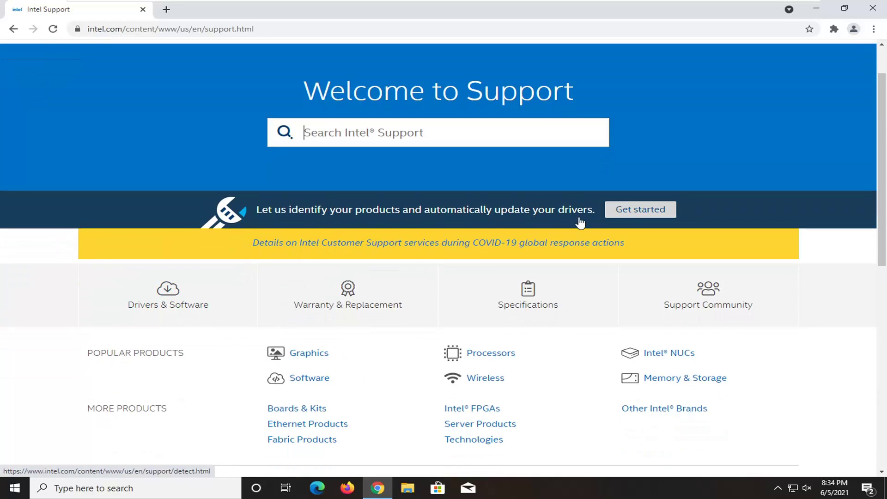
pyautogui.click(652, 216)
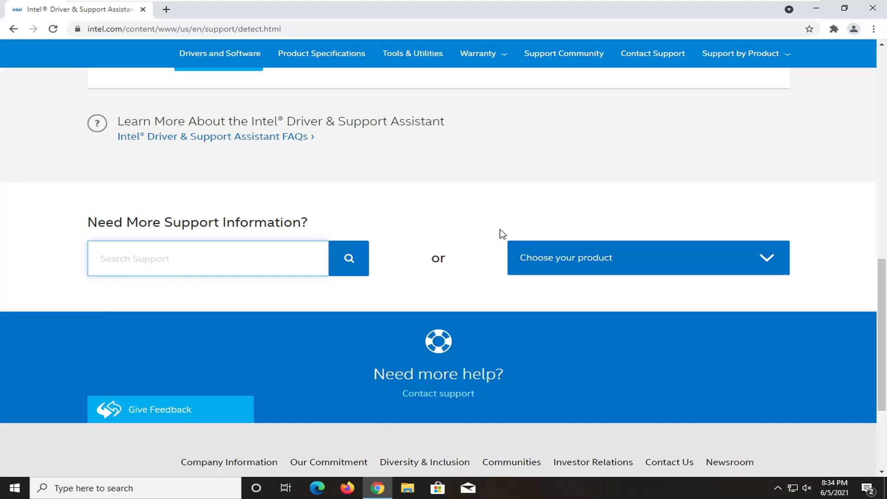
pyautogui.scroll(15, 503, 235)
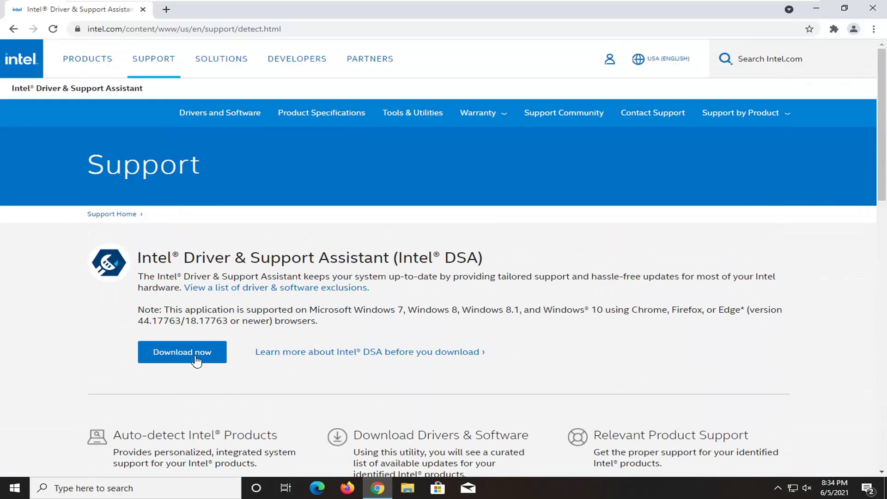
pyautogui.click(177, 361)
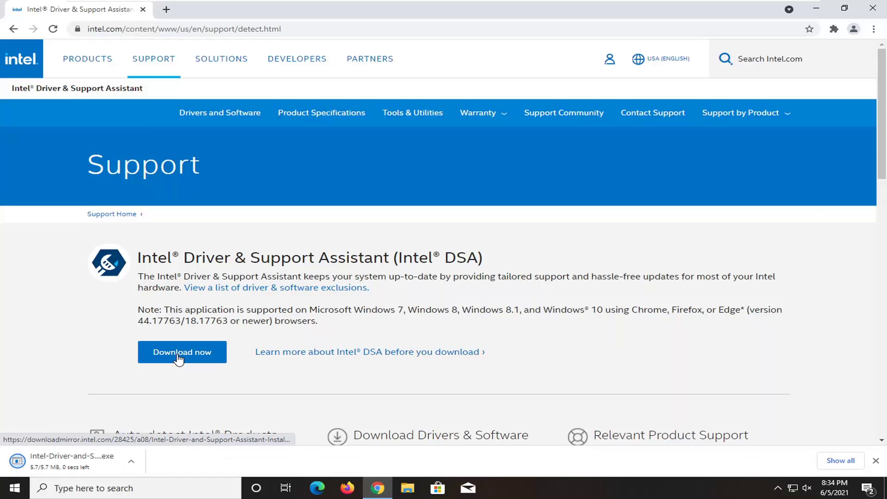
# Step: Run the downloaded Intel DSA installer and bring its setup window onto the desktop
pyautogui.click(45, 461)
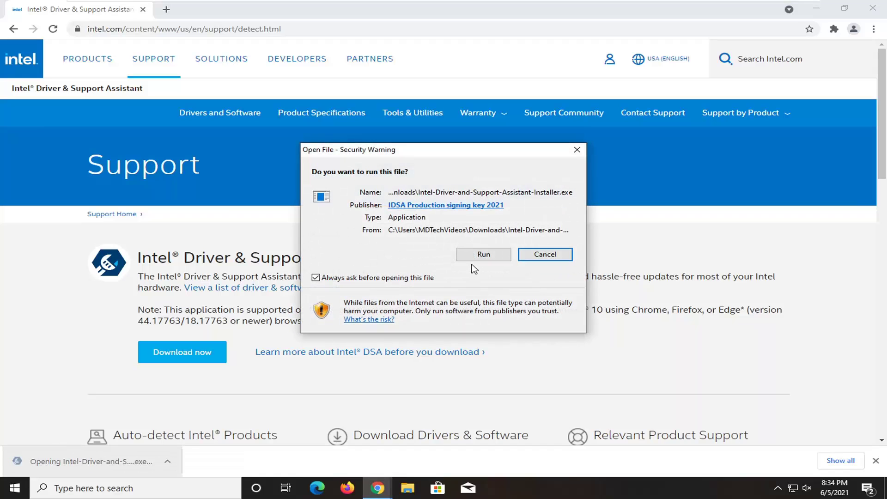
pyautogui.click(480, 253)
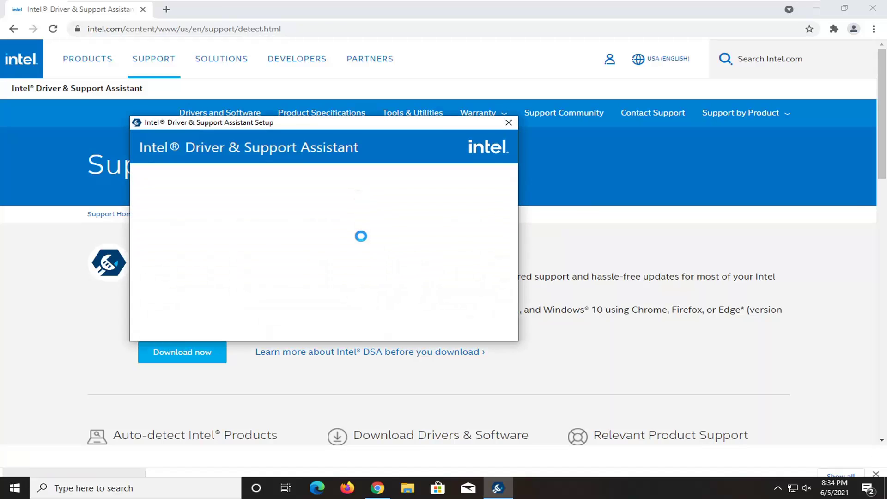
pyautogui.click(816, 7)
pyautogui.moveTo(273, 119); pyautogui.dragTo(348, 110)
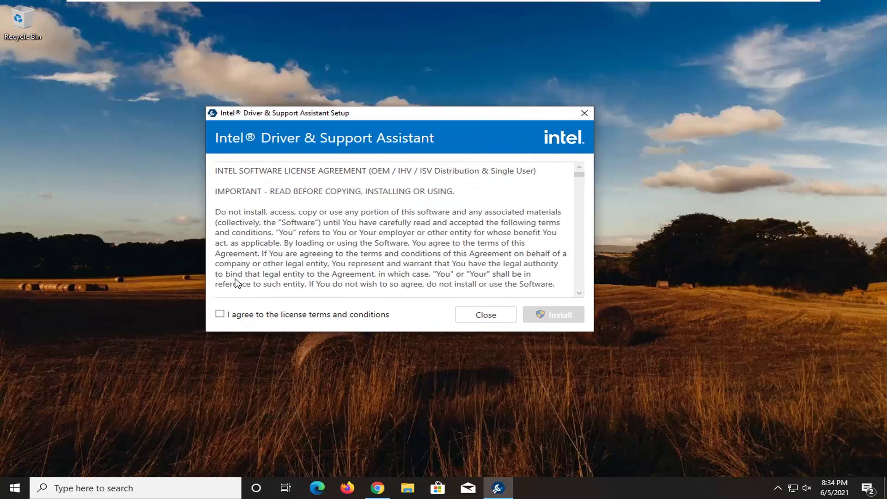
# Step: Accept the license, install Intel Driver & Support Assistant with admin approval, and restart
pyautogui.click(220, 314)
pyautogui.click(562, 315)
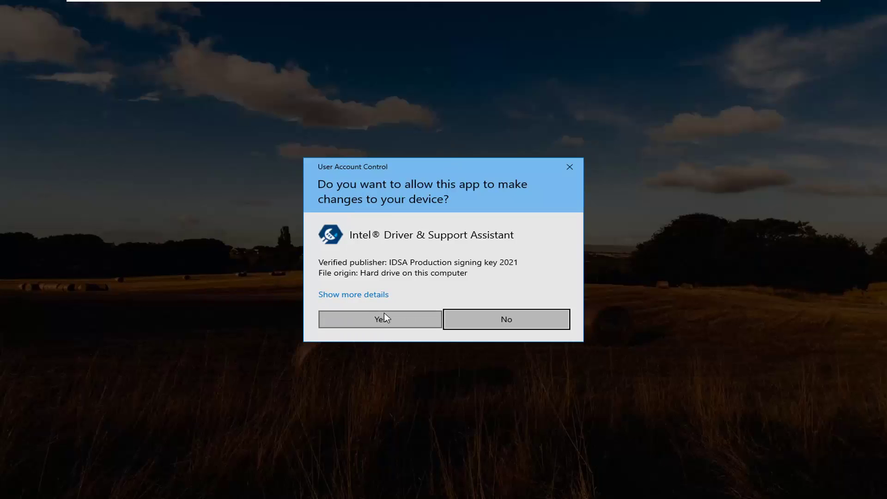
pyautogui.click(379, 320)
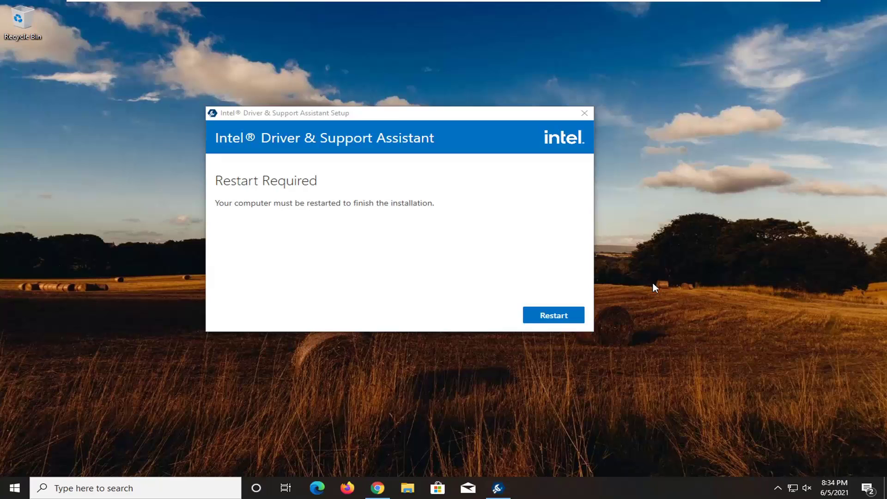
pyautogui.click(547, 321)
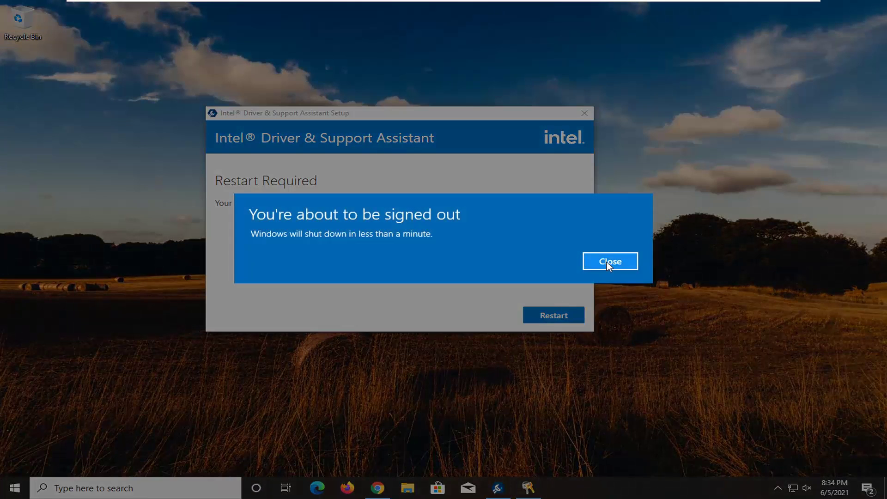
# Step: Dismiss the sign-out notice and let Windows restart back to the desktop
pyautogui.click(607, 263)
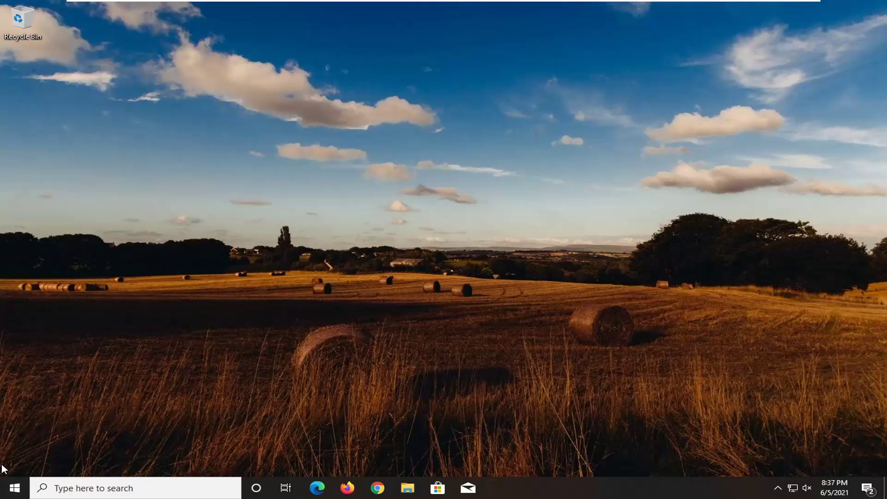
# Step: Search the Start menu for 'intel' and launch Intel Driver & Support Assistant
pyautogui.click(6, 494)
pyautogui.write('intel')
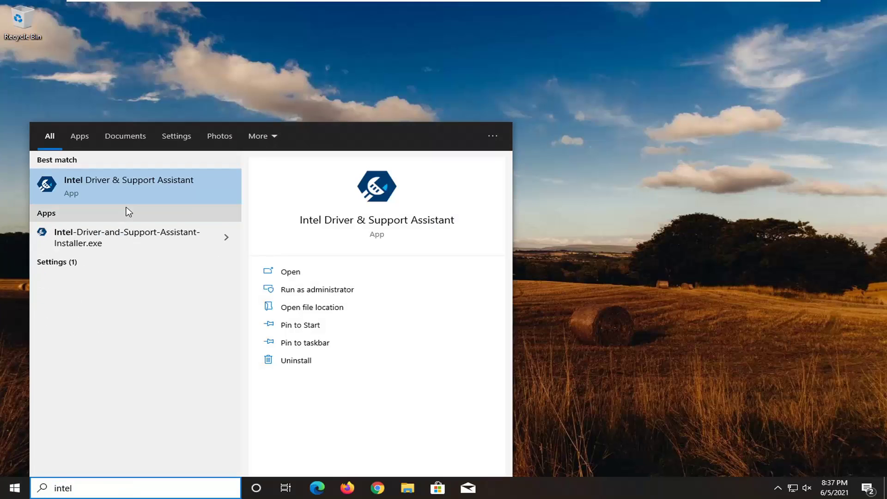
pyautogui.click(178, 185)
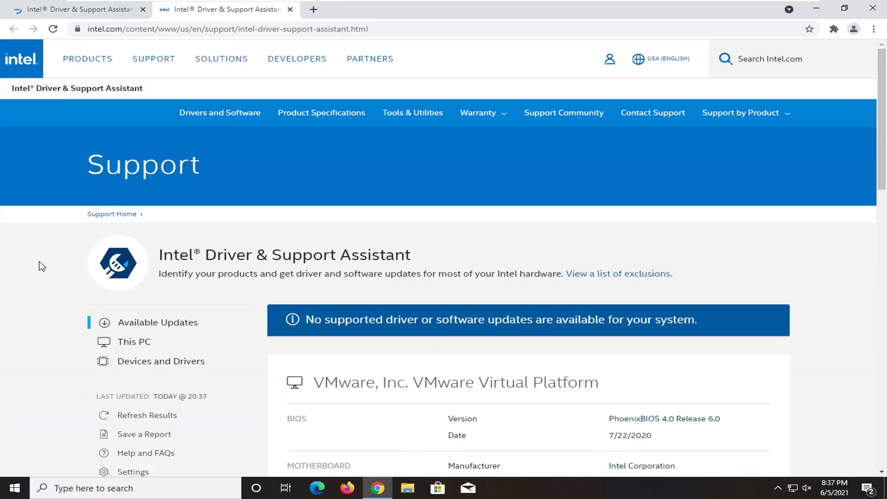
# Step: Scroll through the DSA results showing no available updates and the device list, then close Chrome
pyautogui.scroll(-3, 102, 259)
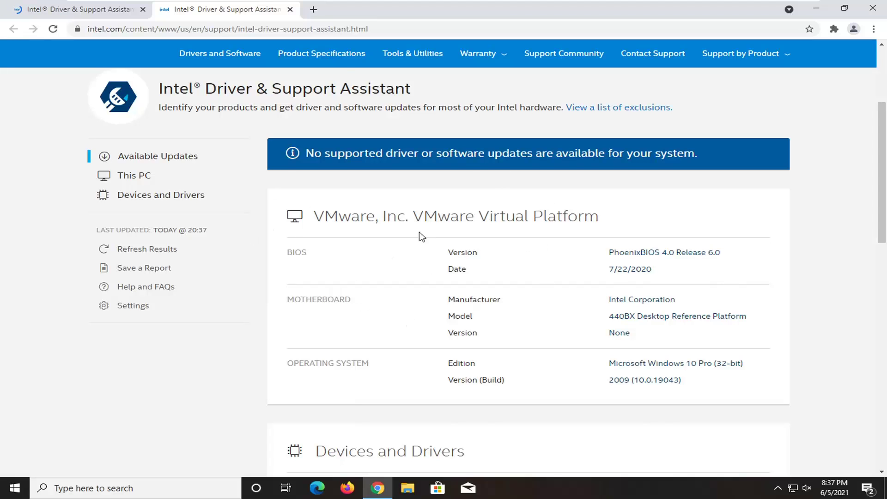
pyautogui.scroll(-2, 425, 226)
pyautogui.scroll(-2, 432, 185)
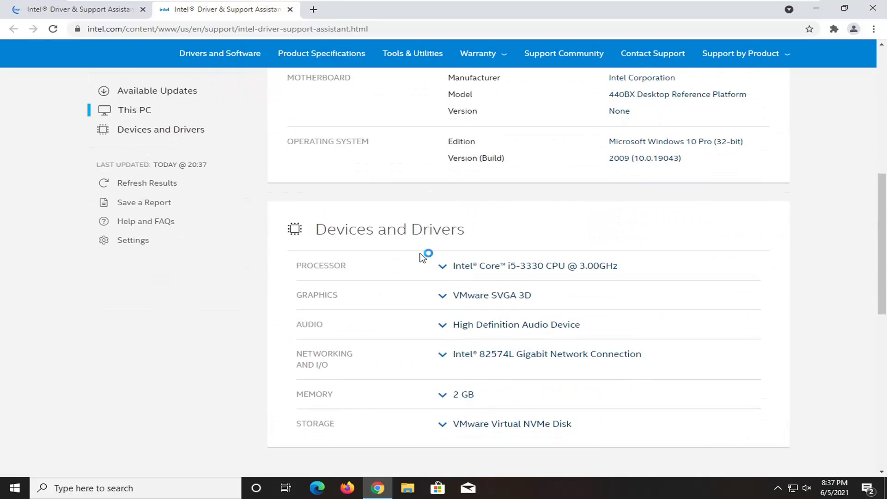
pyautogui.scroll(3, 431, 249)
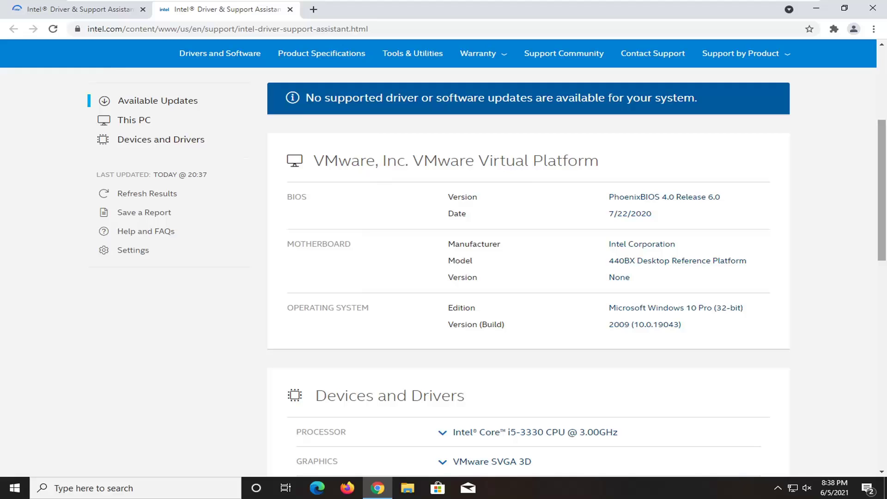
pyautogui.click(873, 8)
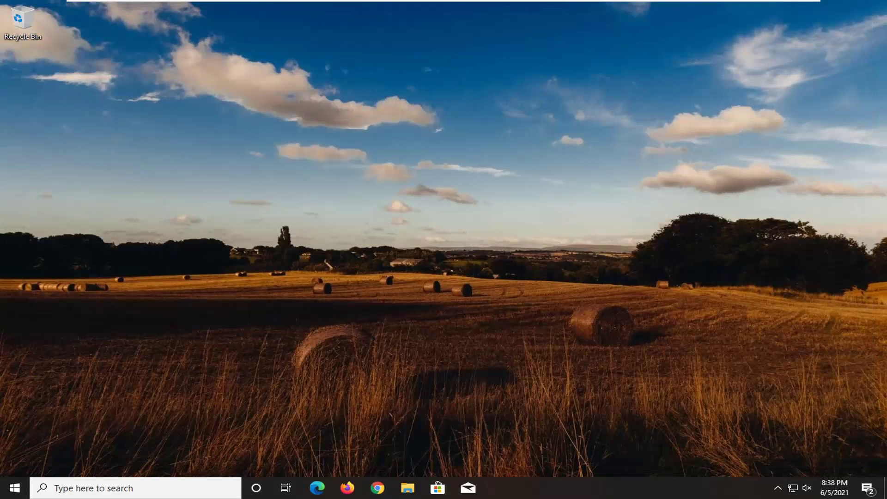